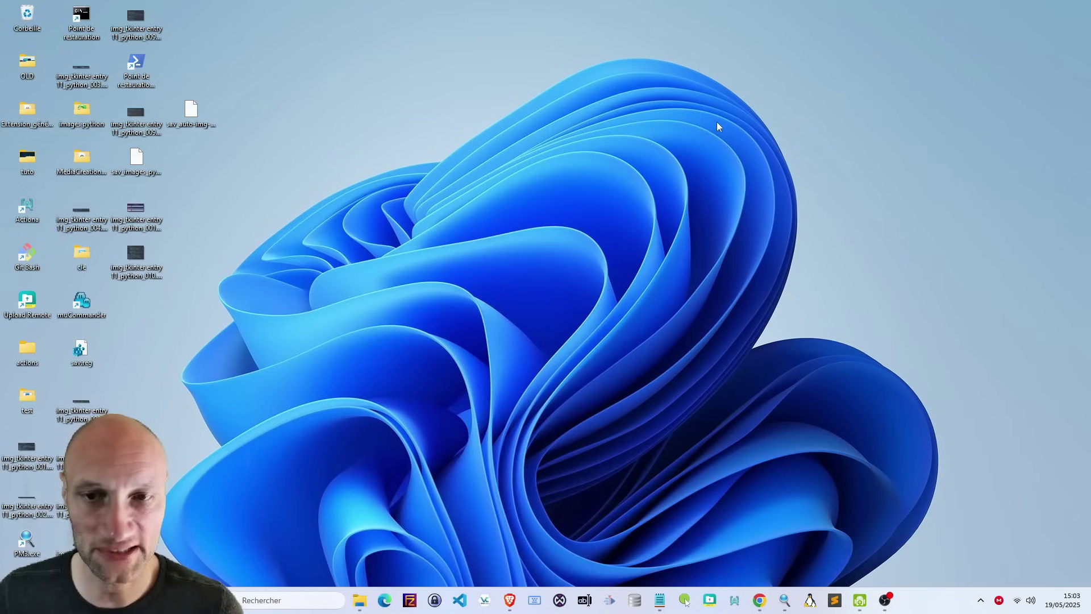
Switch to the Brave window with the Canva whiteboard diagram of QR code scanning between computer and phone.
mouse_move(510, 601)
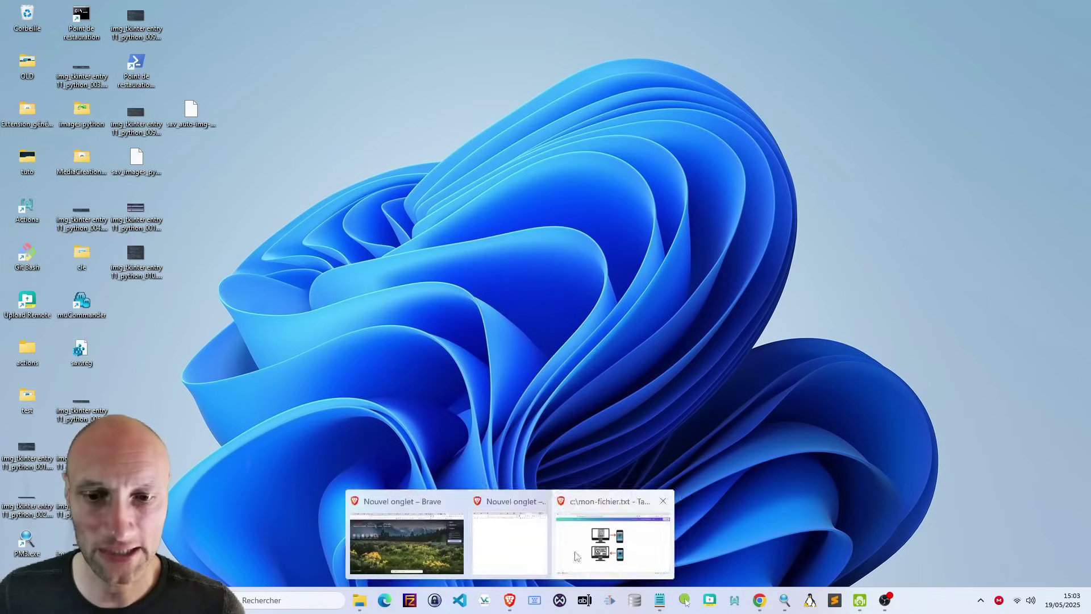
left_click(596, 554)
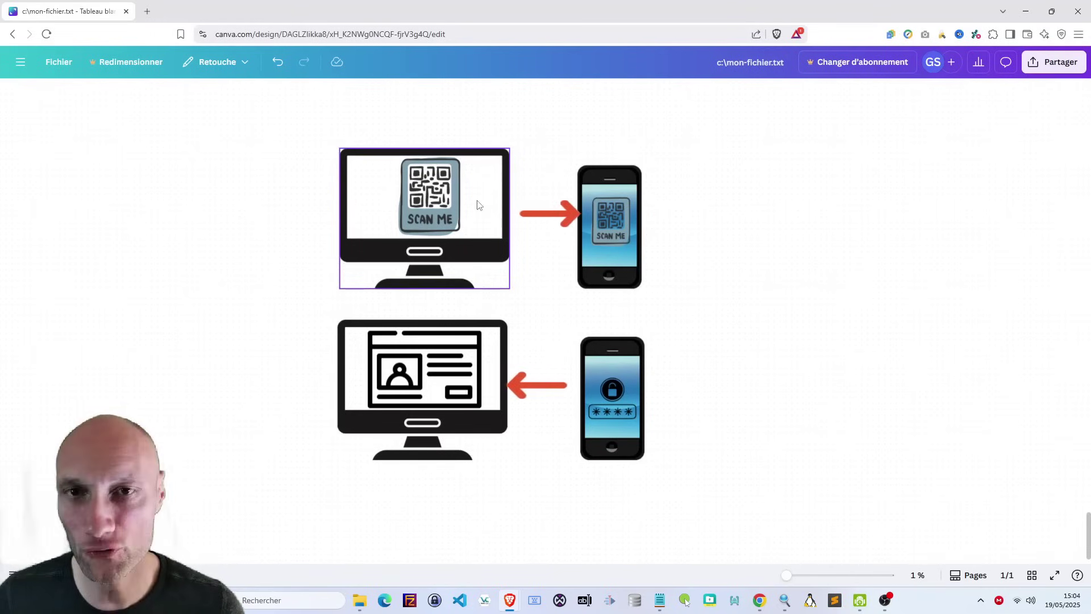
Switch to Chrome and open the Sécurité page of the signed-in Google account's settings.
left_click(762, 603)
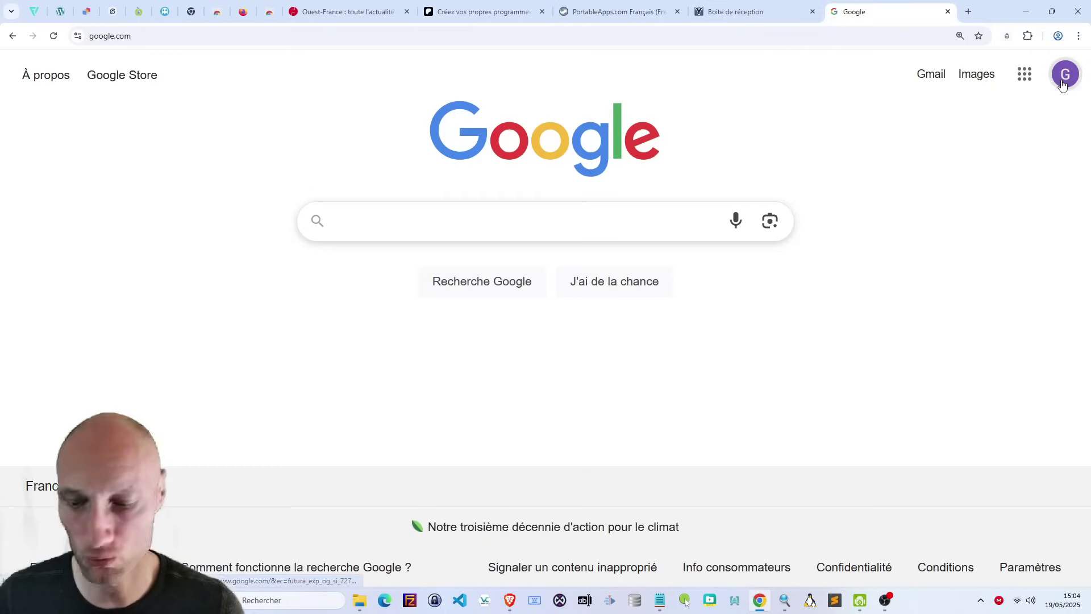
type("2")
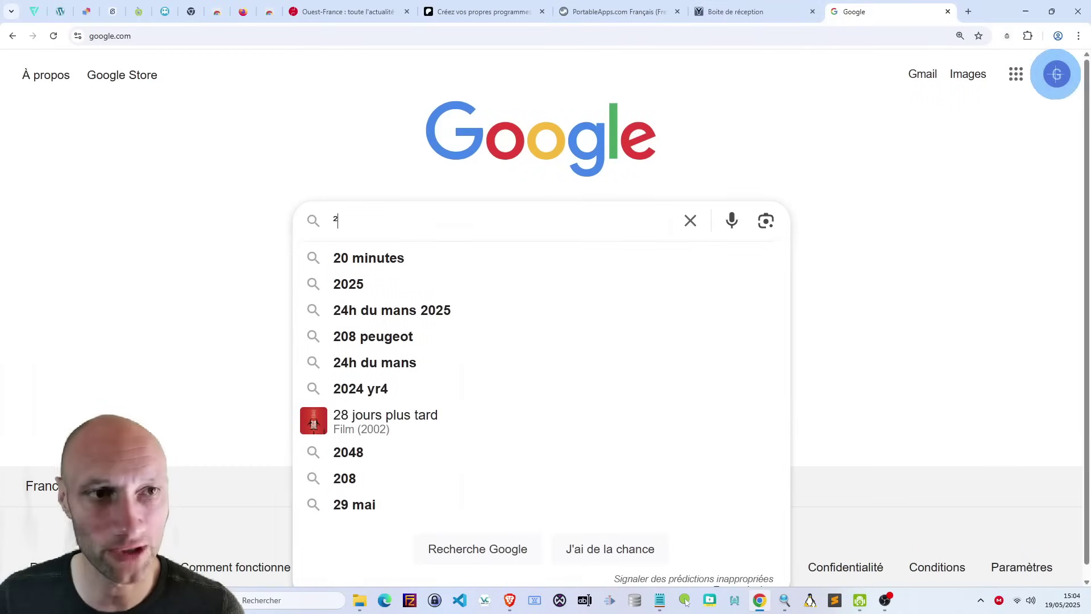
left_click(1056, 75)
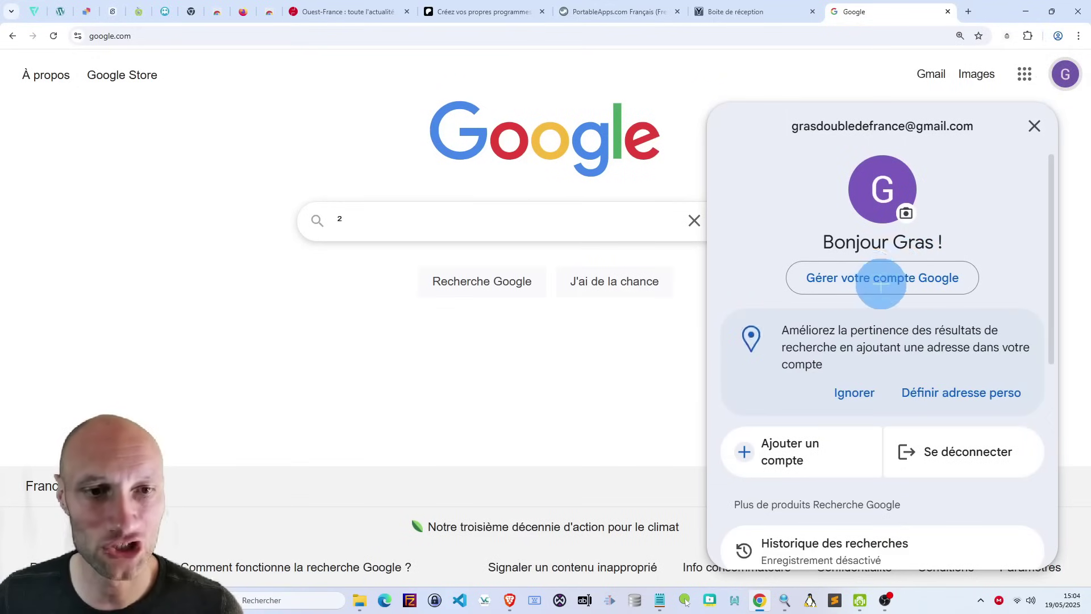
key("F11")
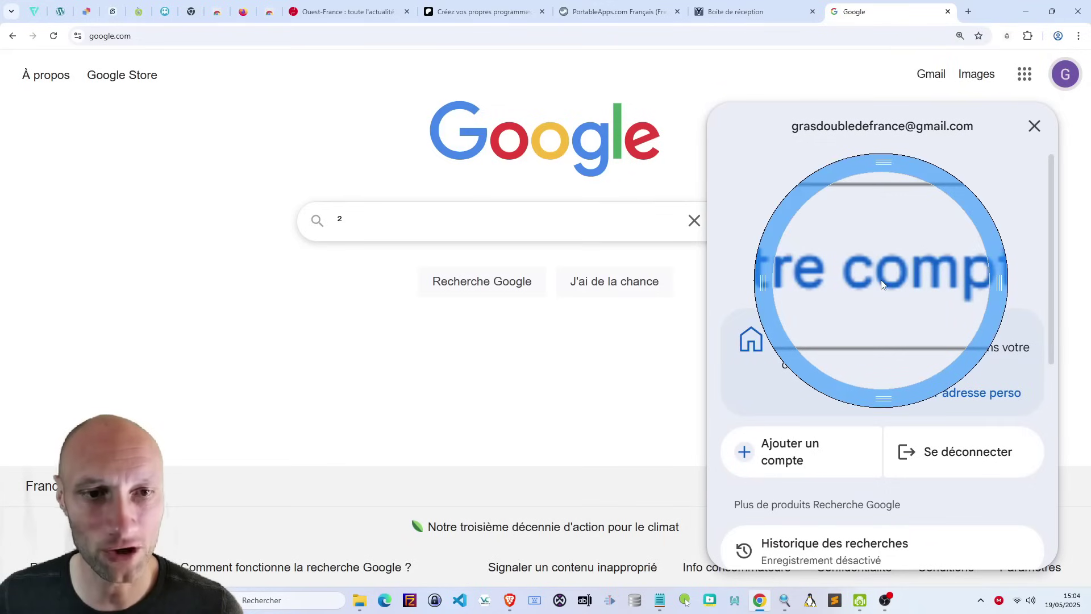
left_click(882, 285)
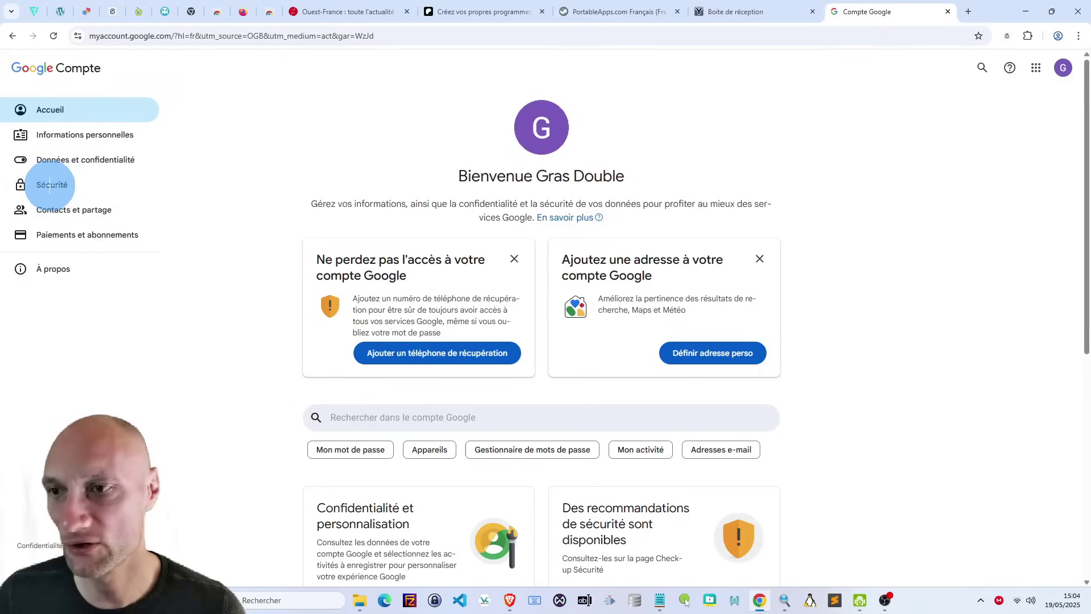
key("super+plus")
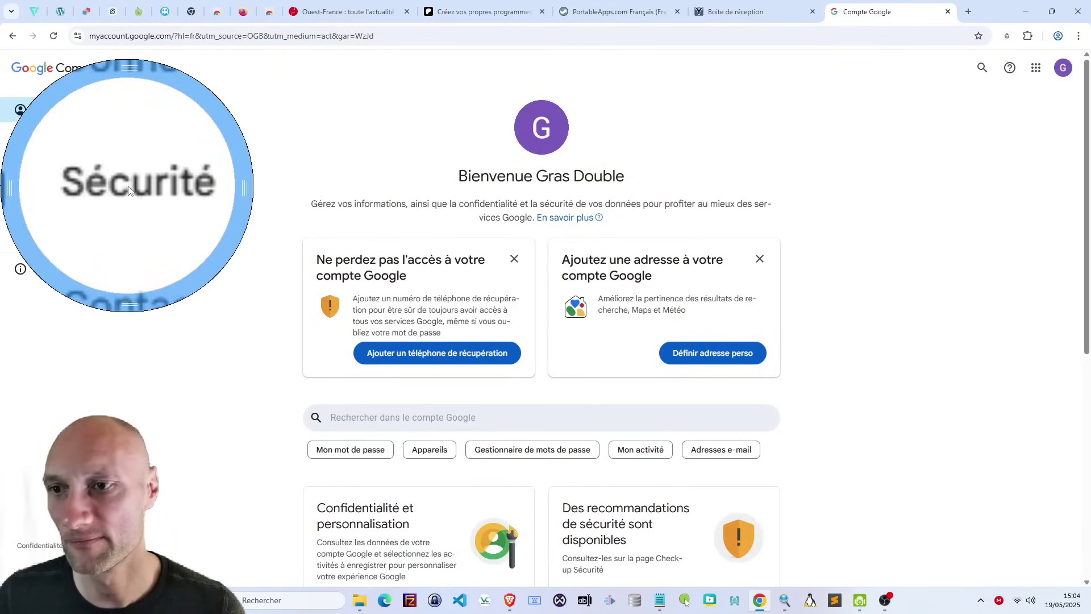
key("super+Escape")
left_click(50, 184)
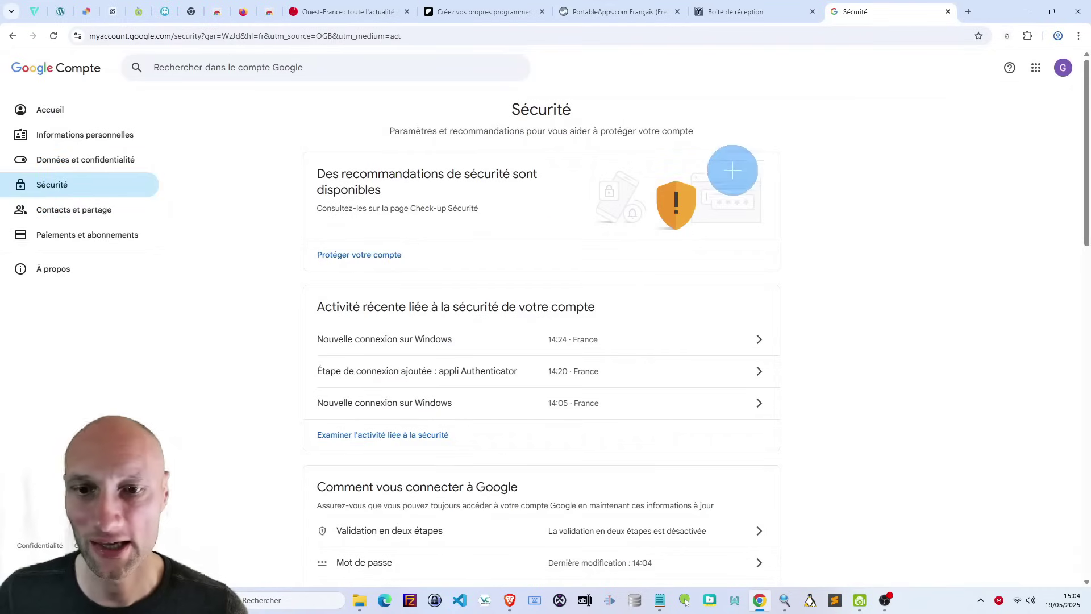
Review the sign-in options under "Comment vous connecter à Google" and minimize the Chrome window.
scroll(517, 225, "down", 4)
scroll(518, 229, "down", 3)
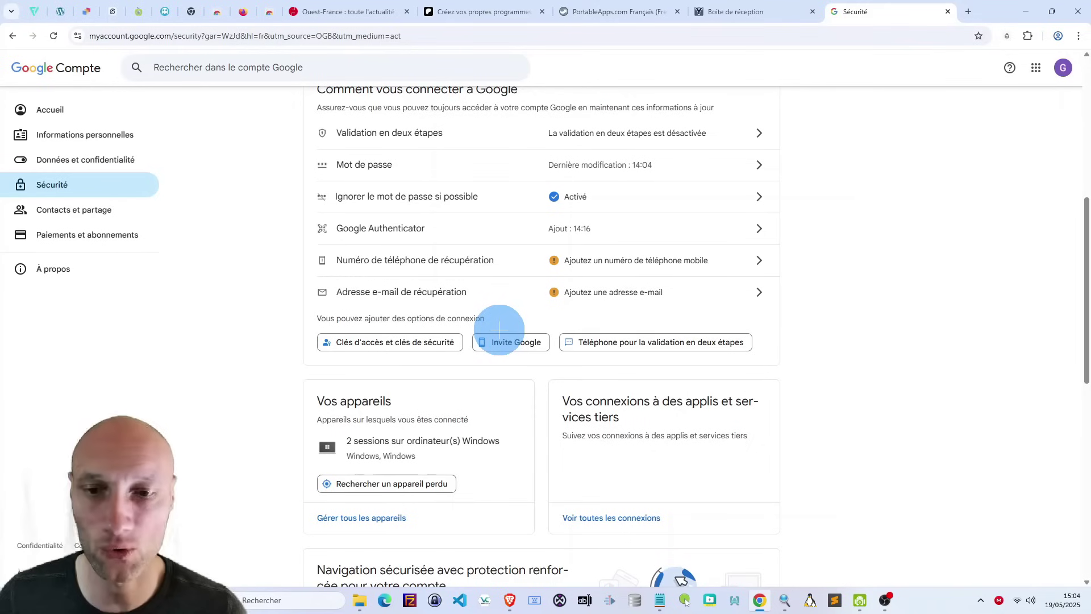
scroll(499, 330, "up", 1)
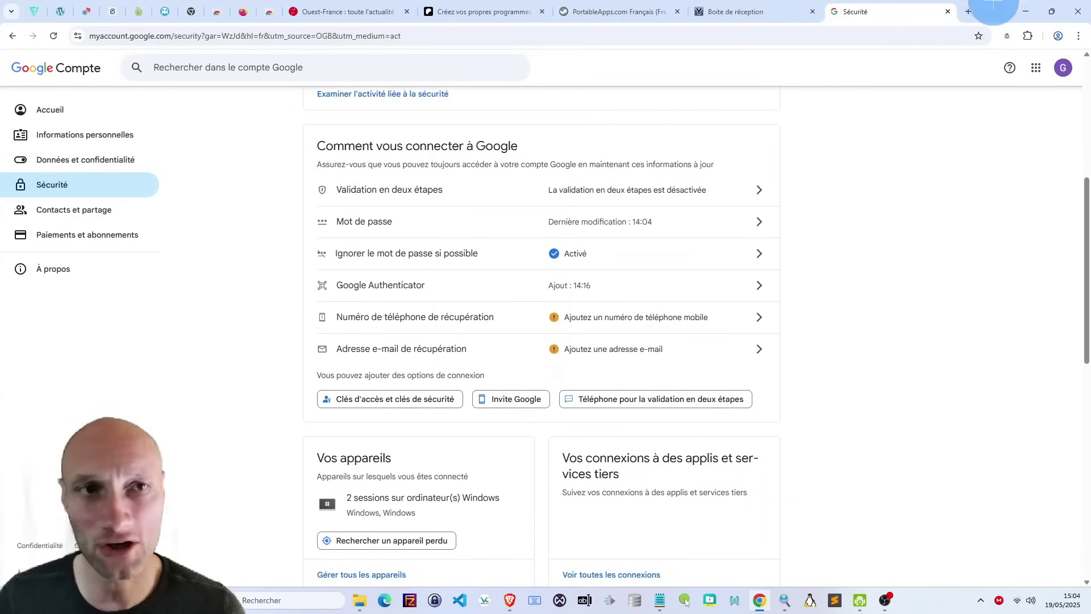
key("F12")
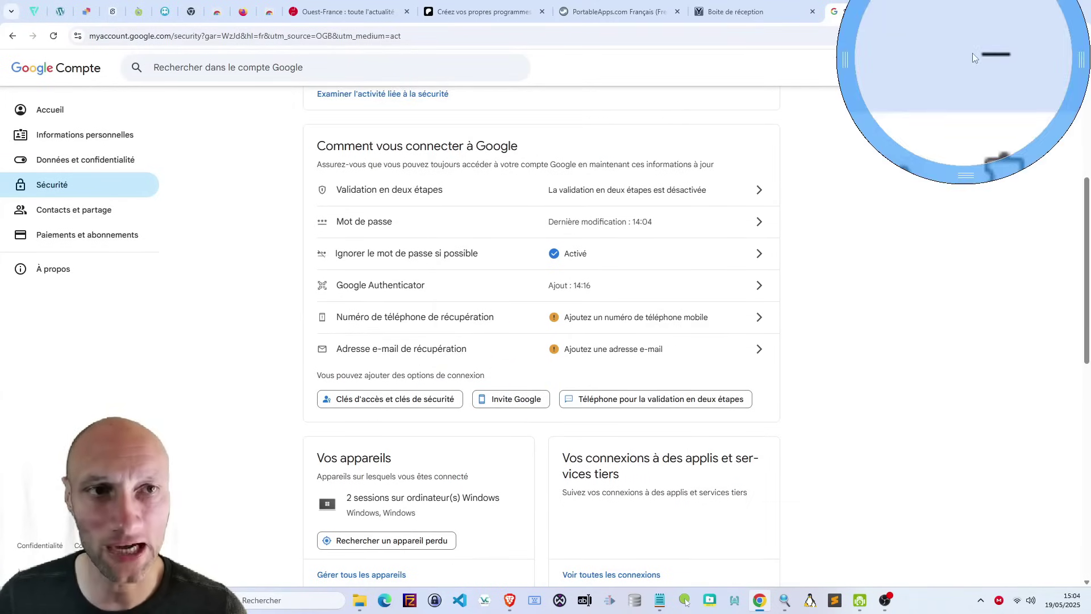
left_click(973, 53)
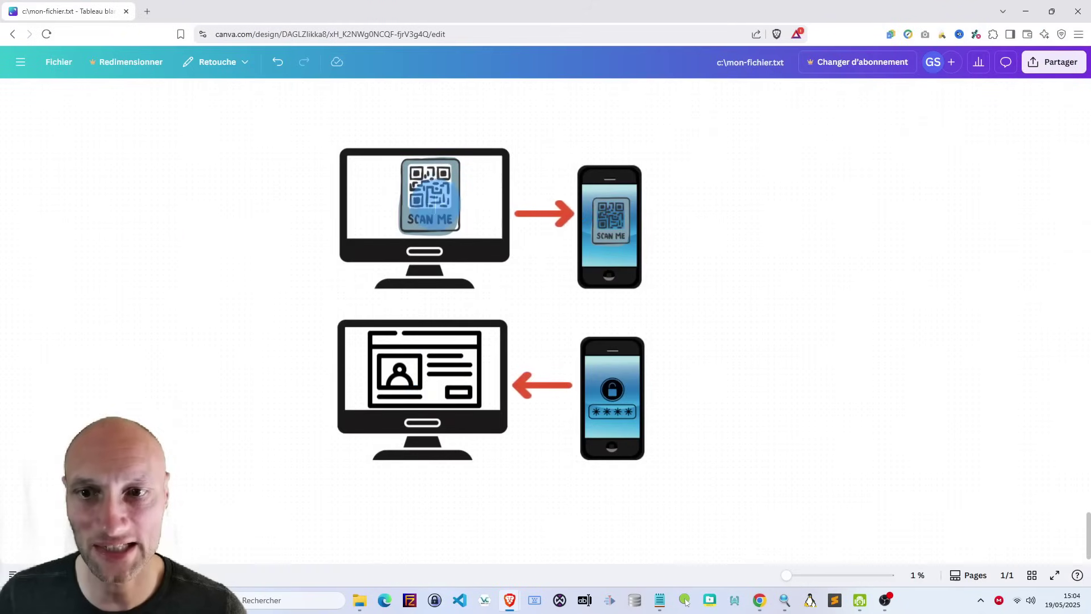
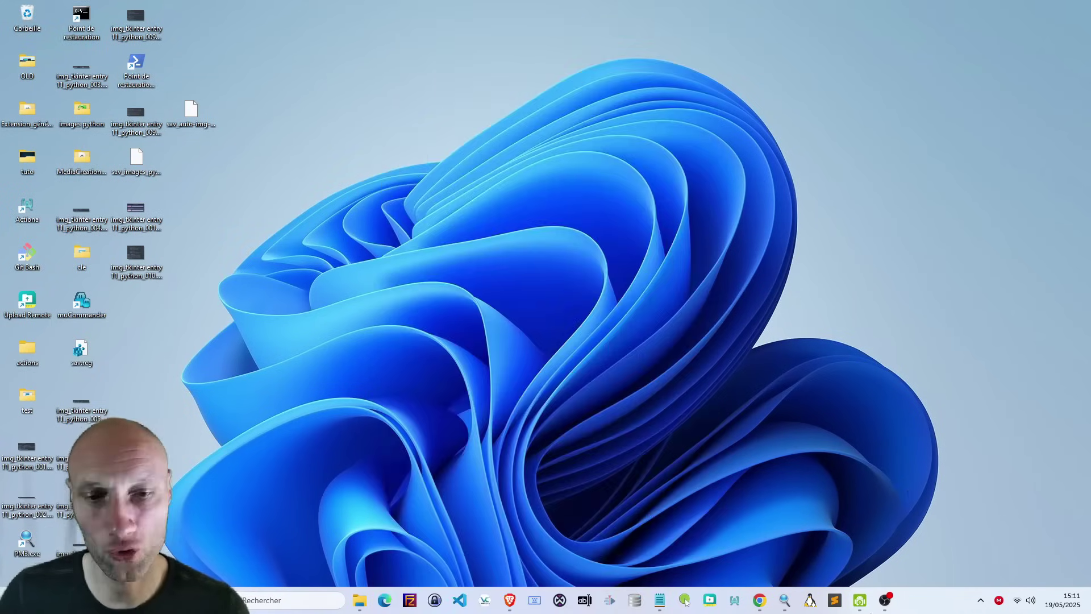
Return to Chrome and open the Sécurité section through the Google account management page.
left_click(760, 600)
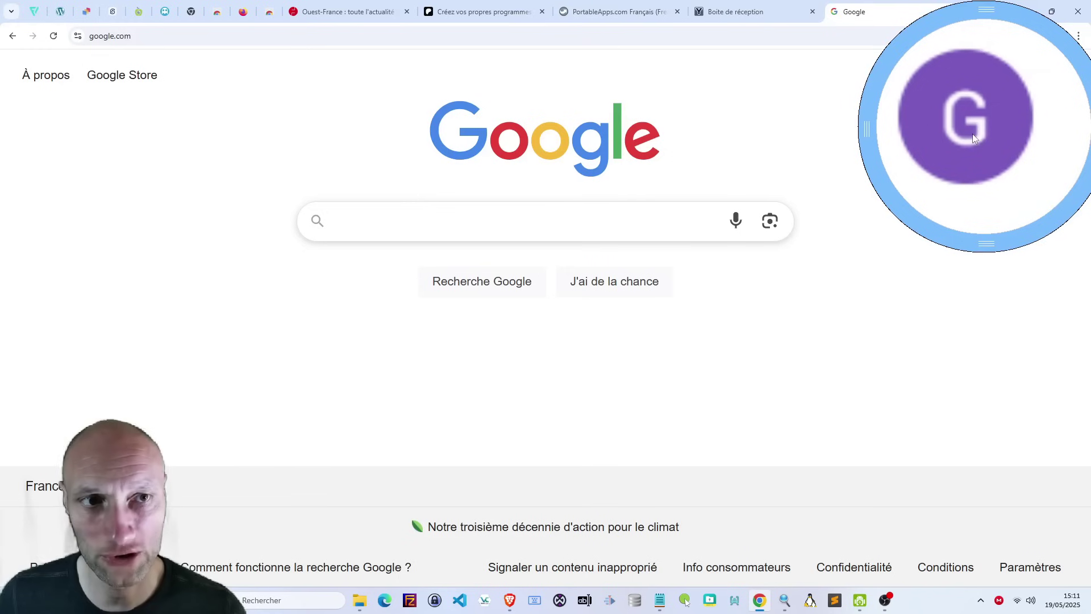
left_click(1066, 75)
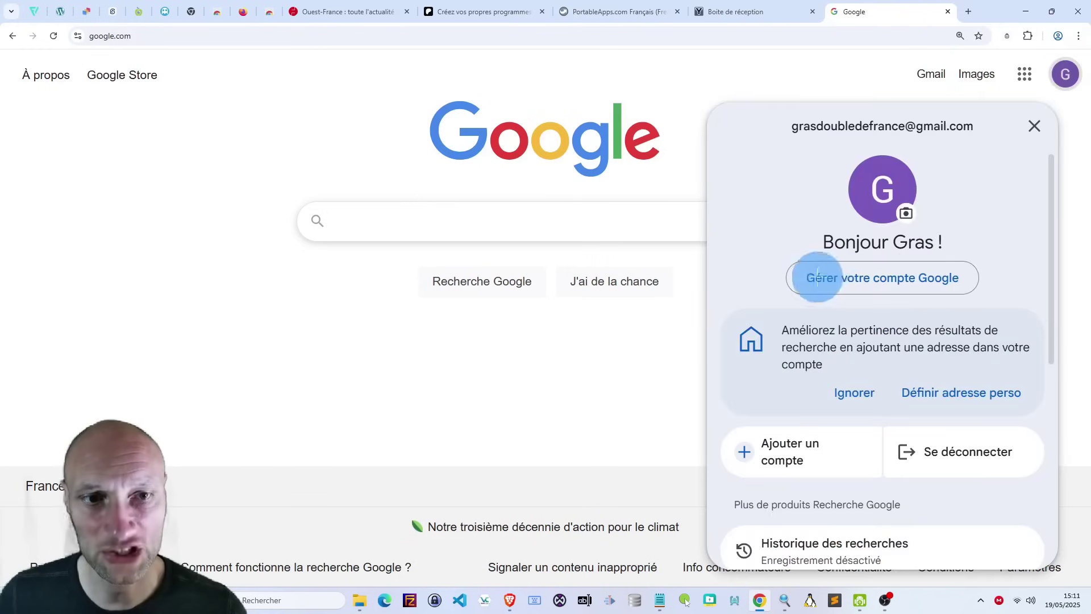
left_click(890, 277)
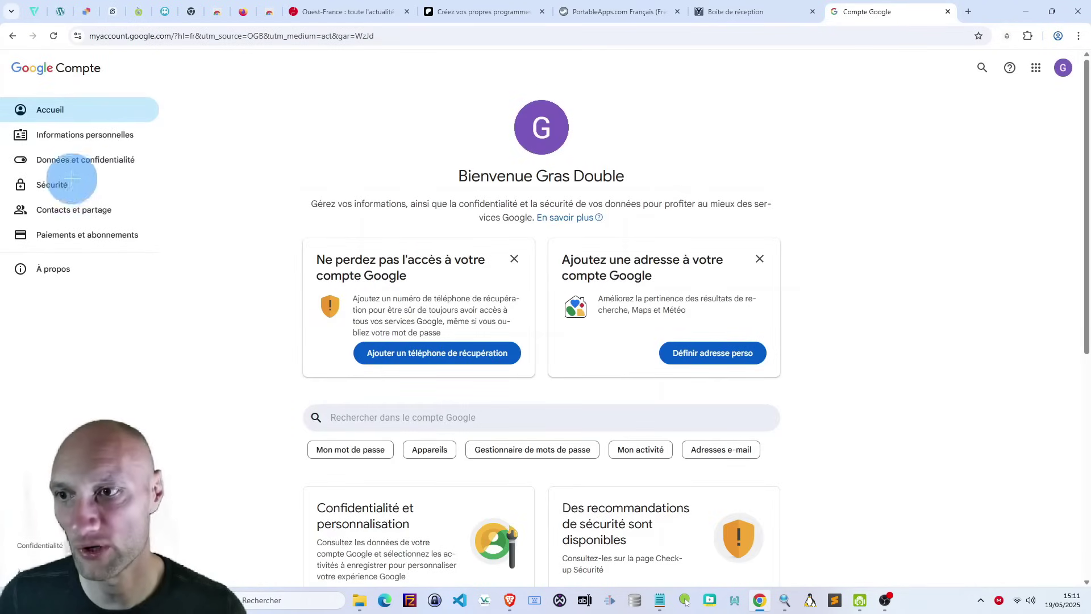
key("F4")
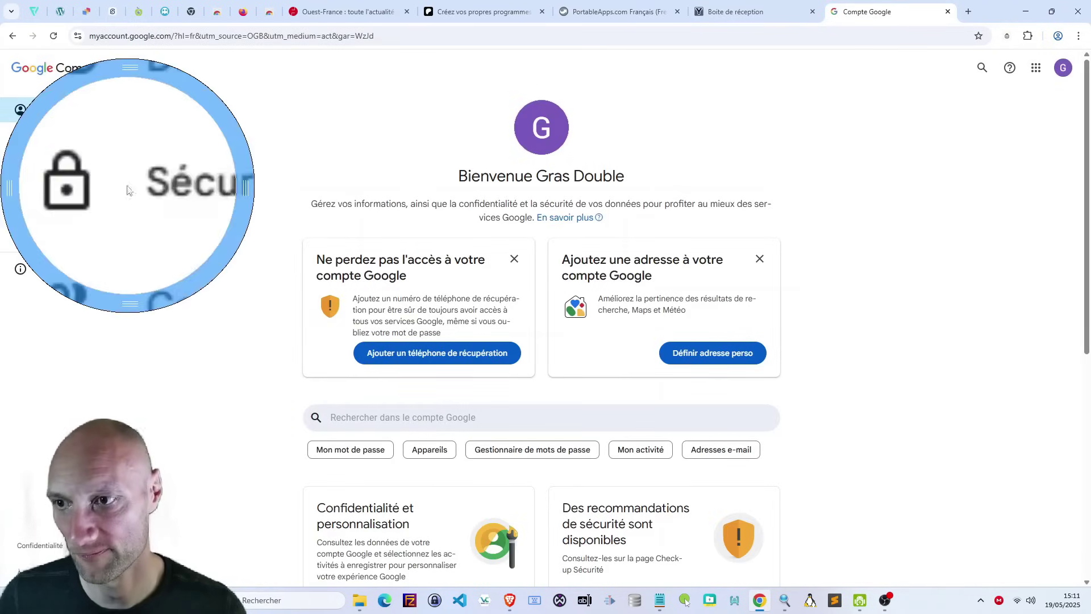
left_click(44, 184)
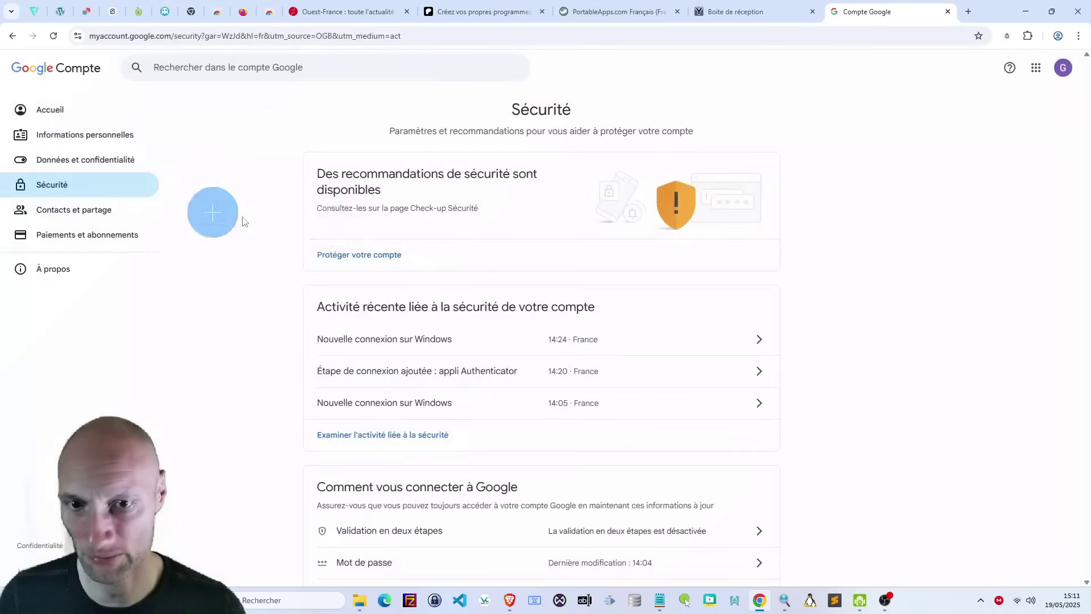
Open the "Validation en deux étapes" settings from the "Comment vous connecter à Google" section.
scroll(529, 258, "down", 5)
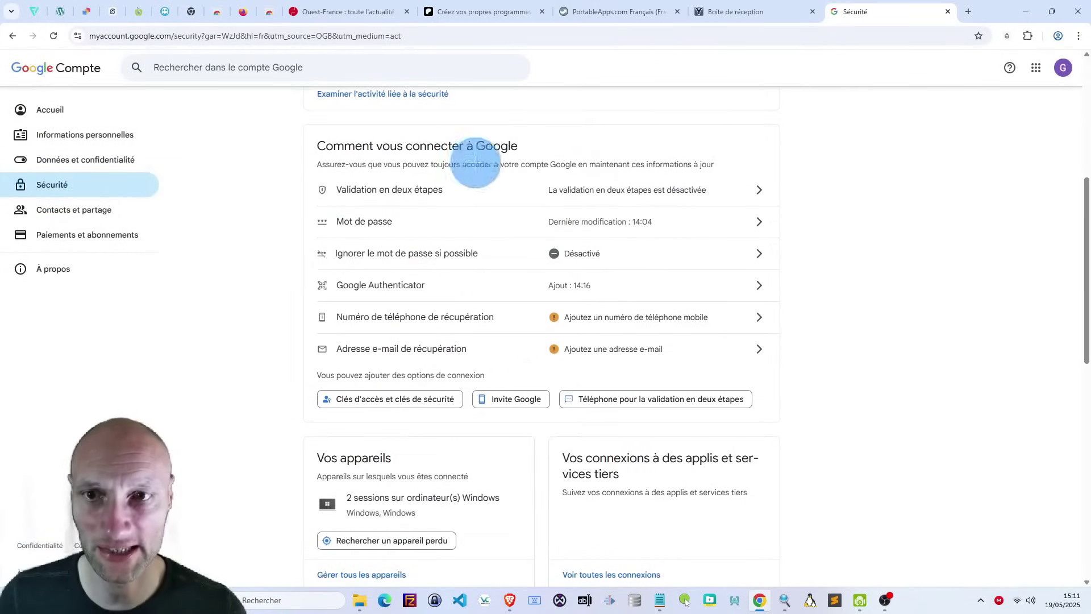
scroll(482, 175, "up", 3)
scroll(483, 176, "up", 2)
scroll(492, 182, "down", 5)
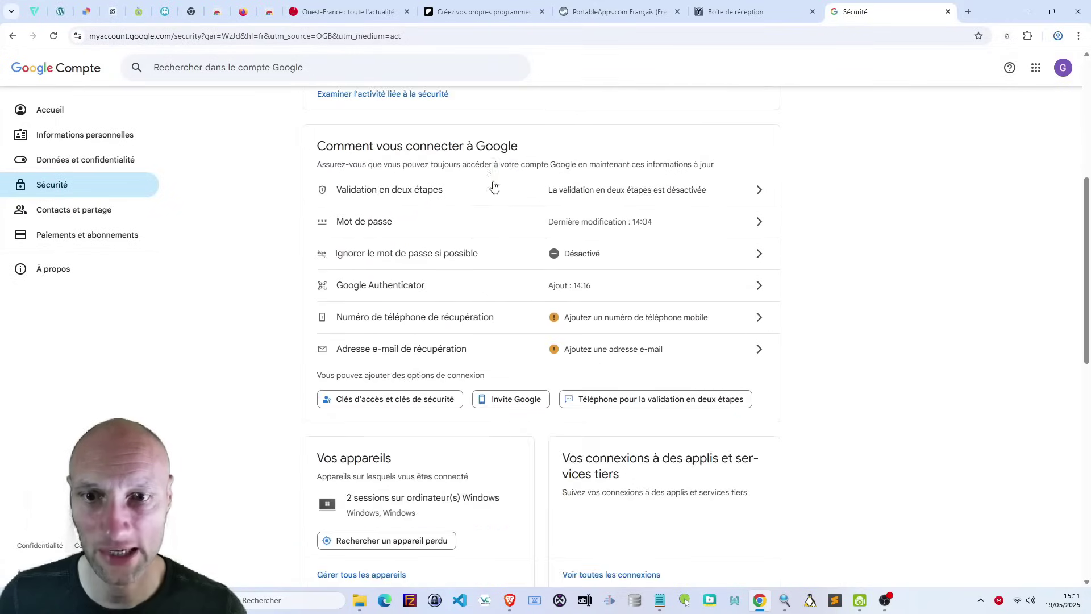
scroll(493, 187, "down", 3)
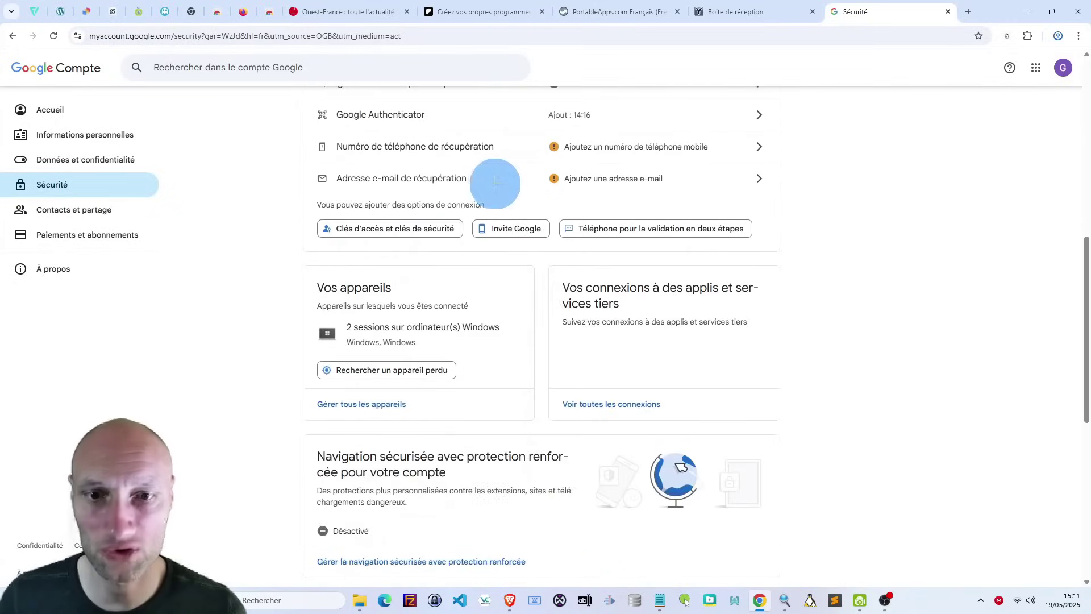
scroll(496, 189, "up", 2)
scroll(496, 189, "up", 1)
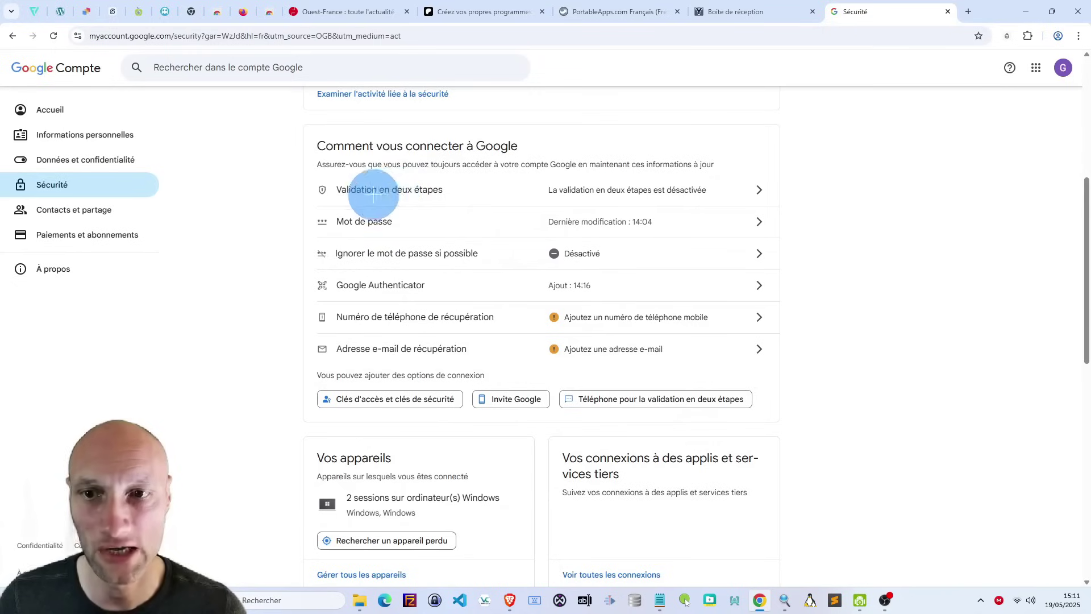
left_click(759, 190)
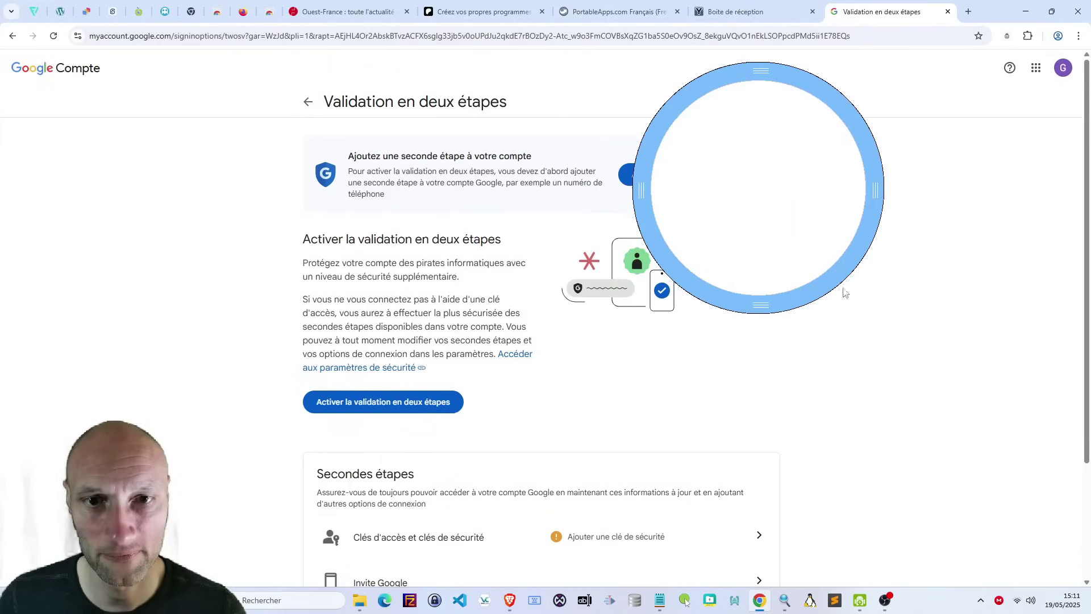
scroll(504, 334, "down", 3)
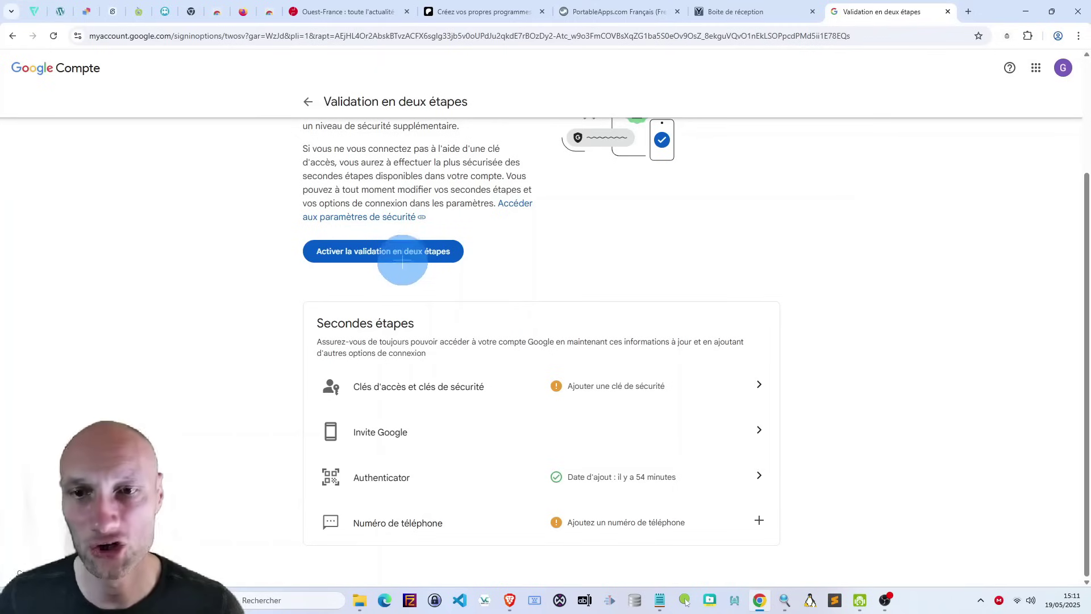
key("super+plus")
key("super+Escape")
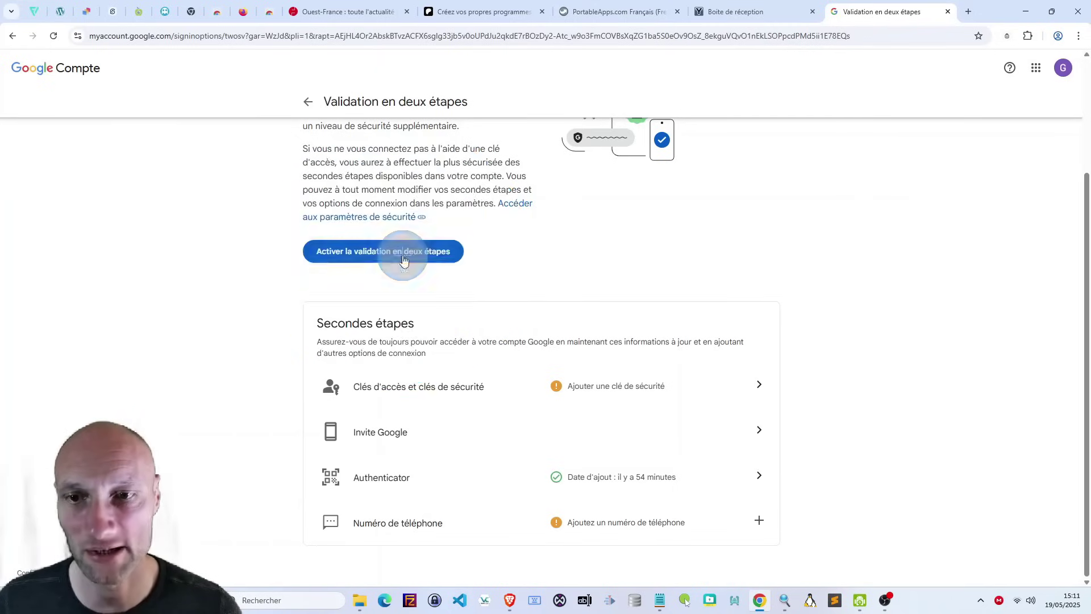
left_click(411, 252)
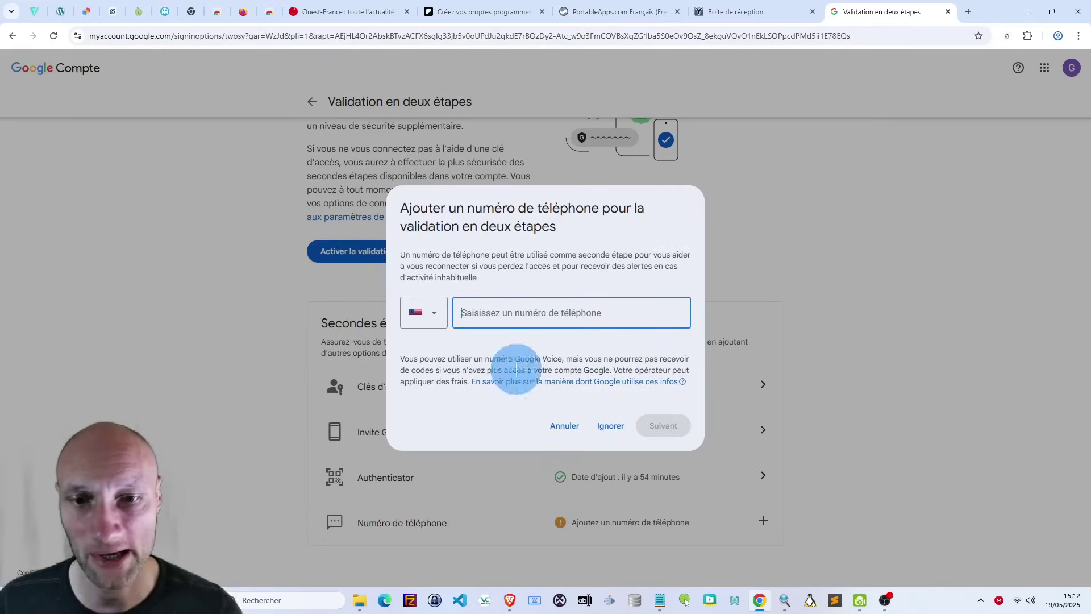
key("super+plus")
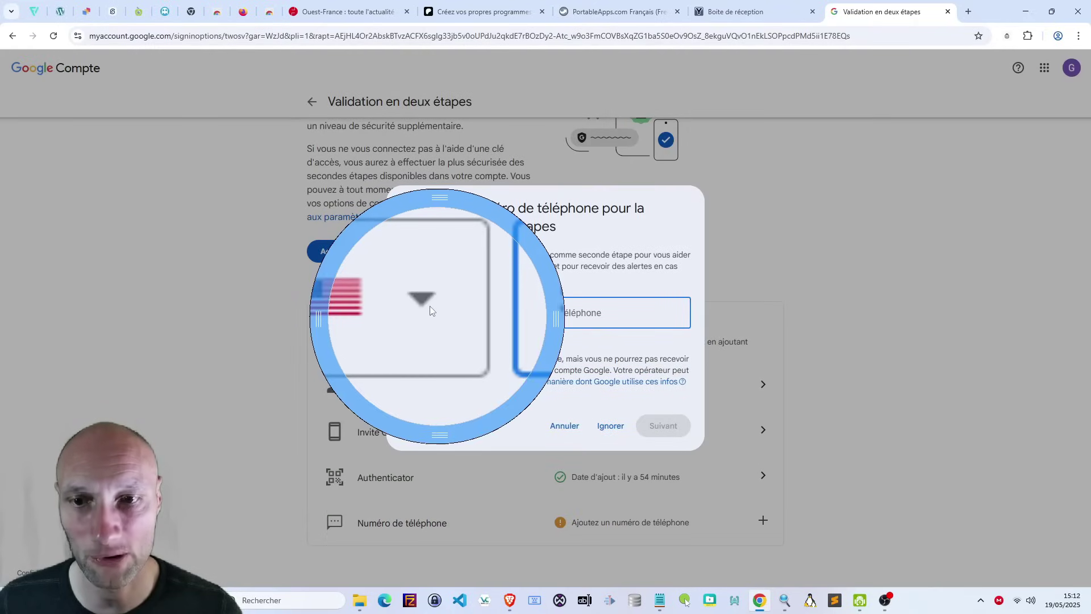
key("super+Escape")
left_click(433, 313)
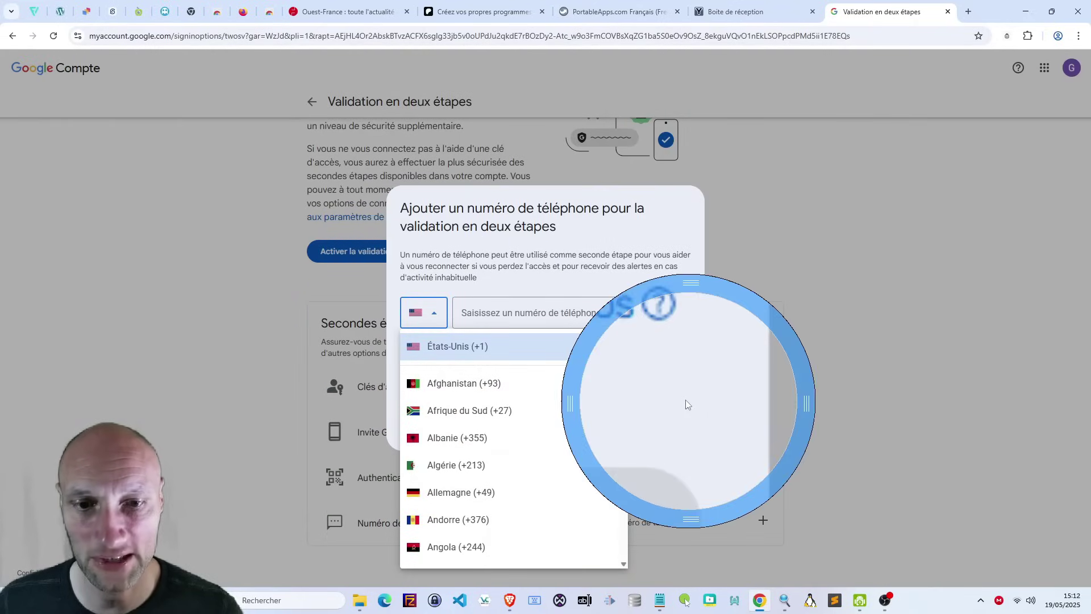
key("super+Escape")
left_click(686, 400)
left_click(597, 431)
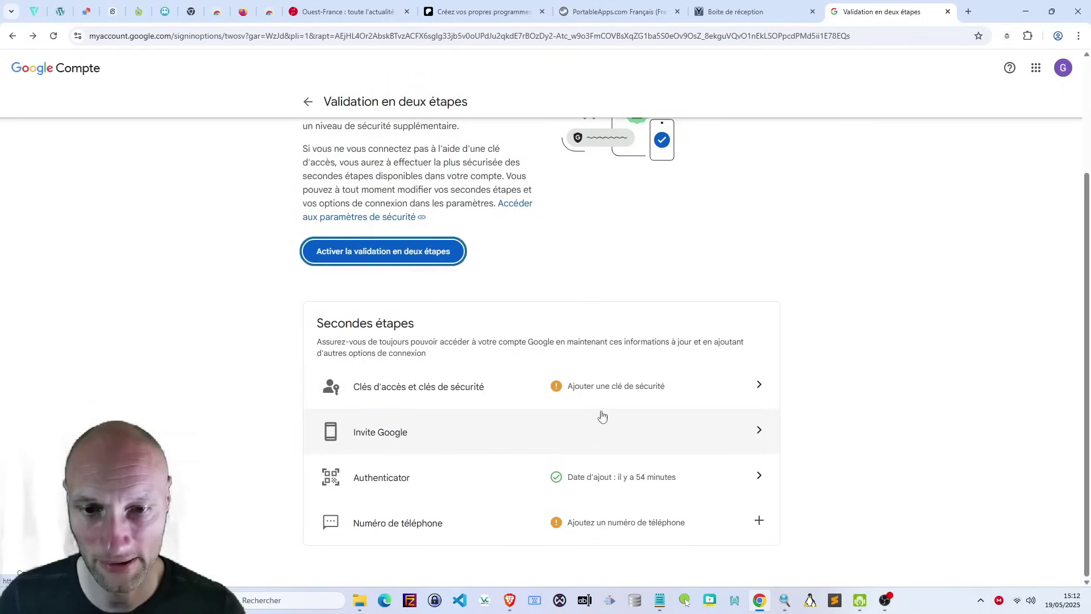
Activate two-step verification without adding a phone number, close the confirmation, and minimize the Chrome window.
left_click(400, 251)
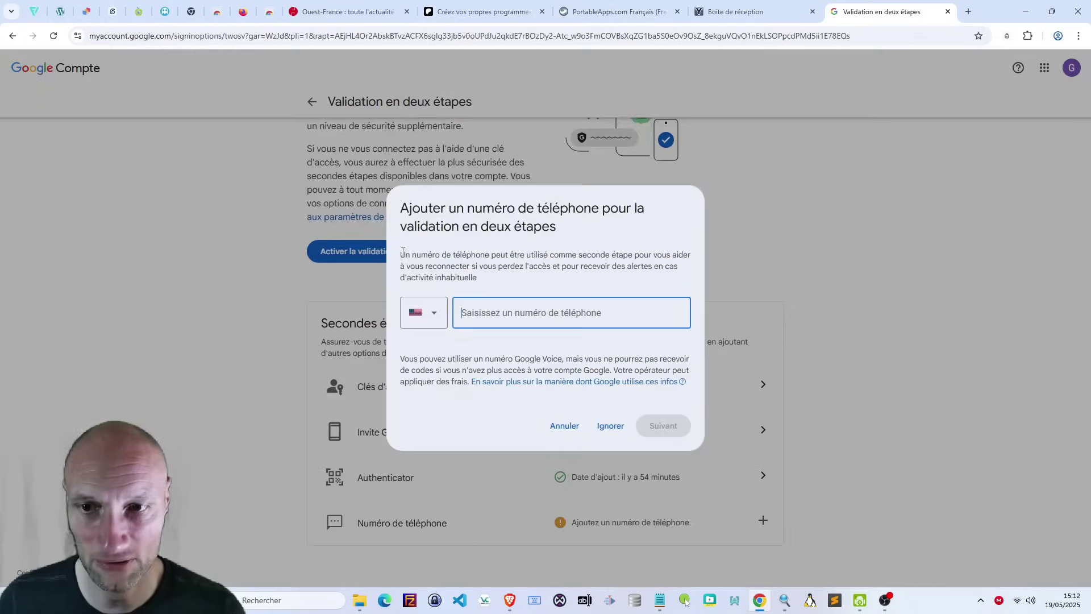
left_click(609, 426)
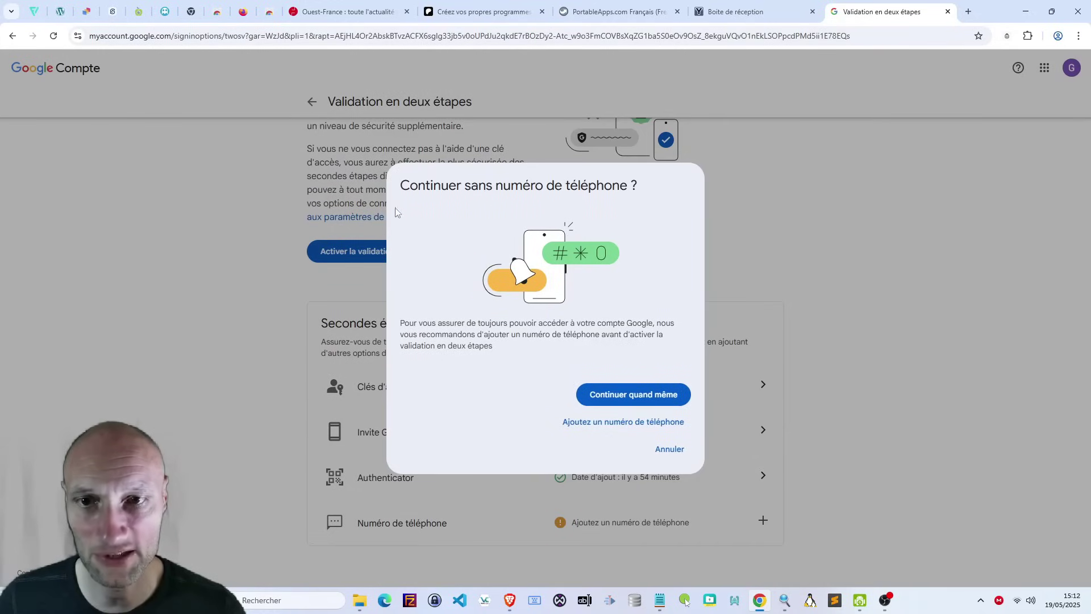
left_click(654, 398)
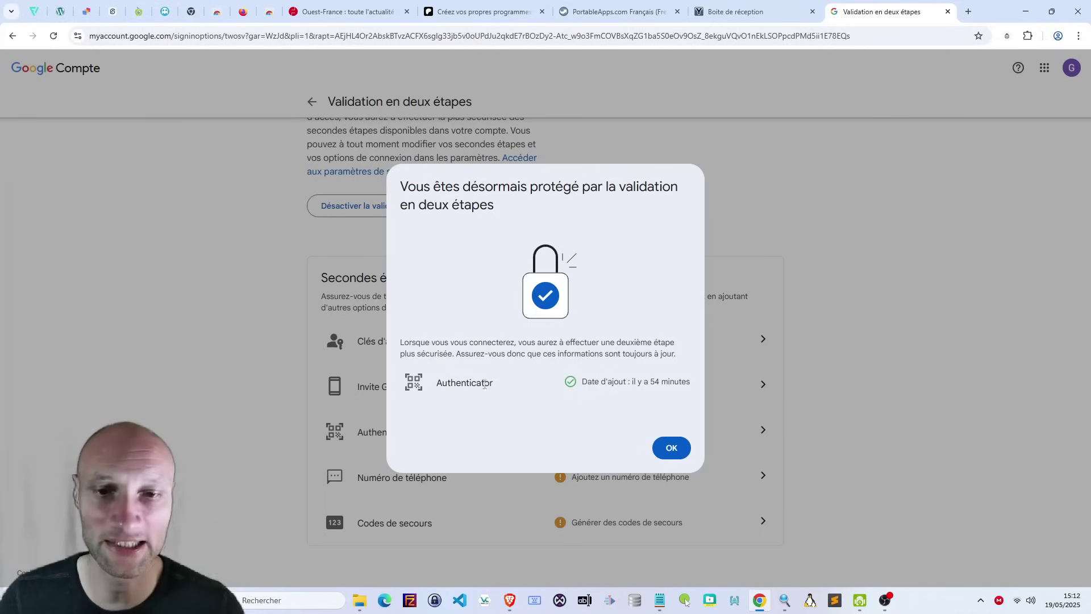
left_click(672, 448)
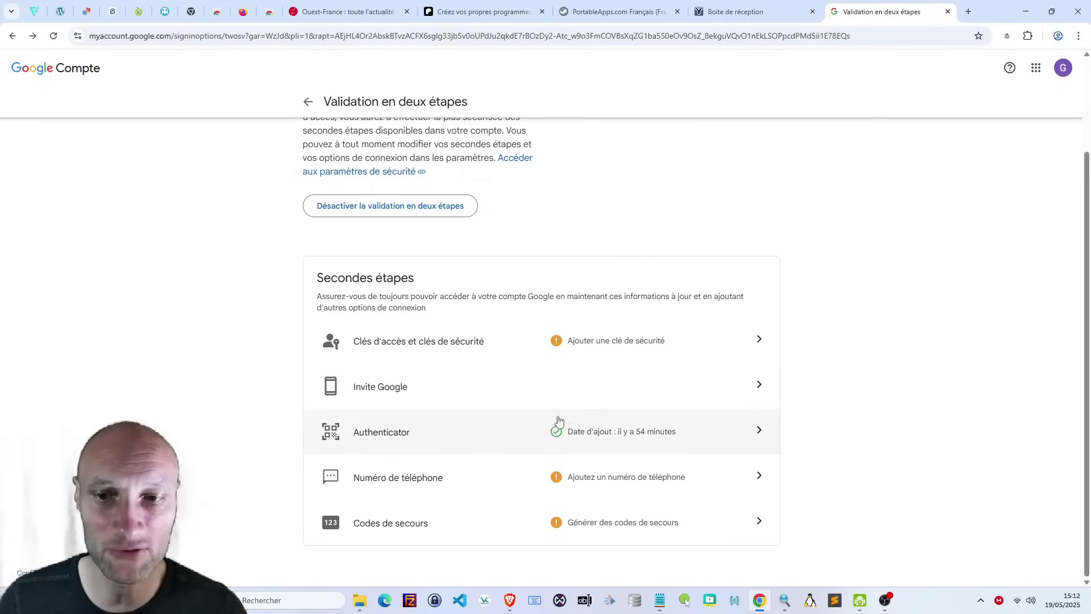
left_click(1026, 12)
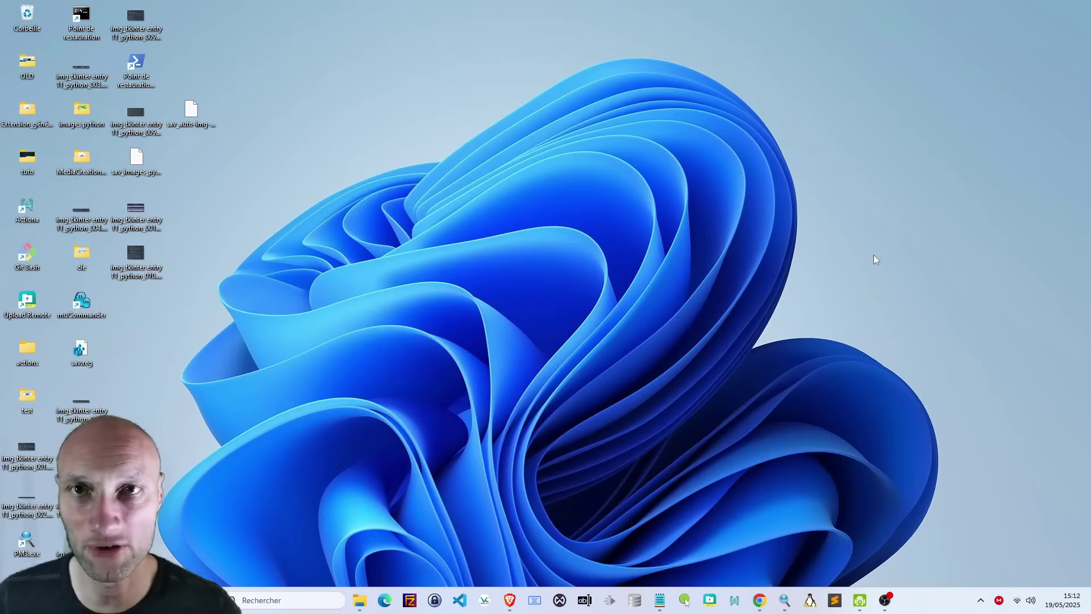
Open the Google Authenticator option under "Comment vous connecter à Google" and start configuring an authentication app.
key("alt+Tab")
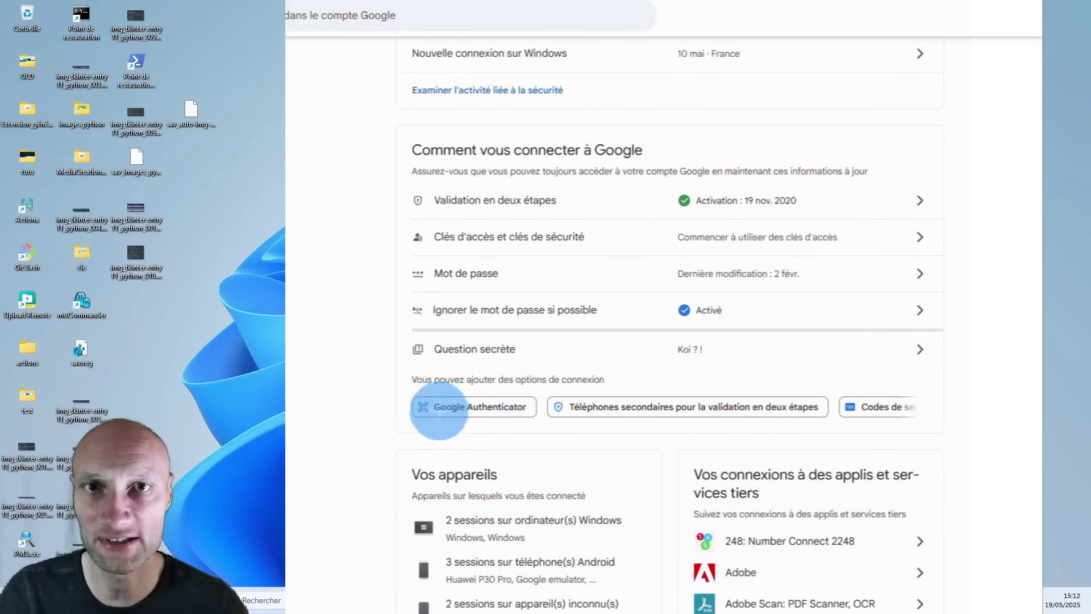
key("super+plus")
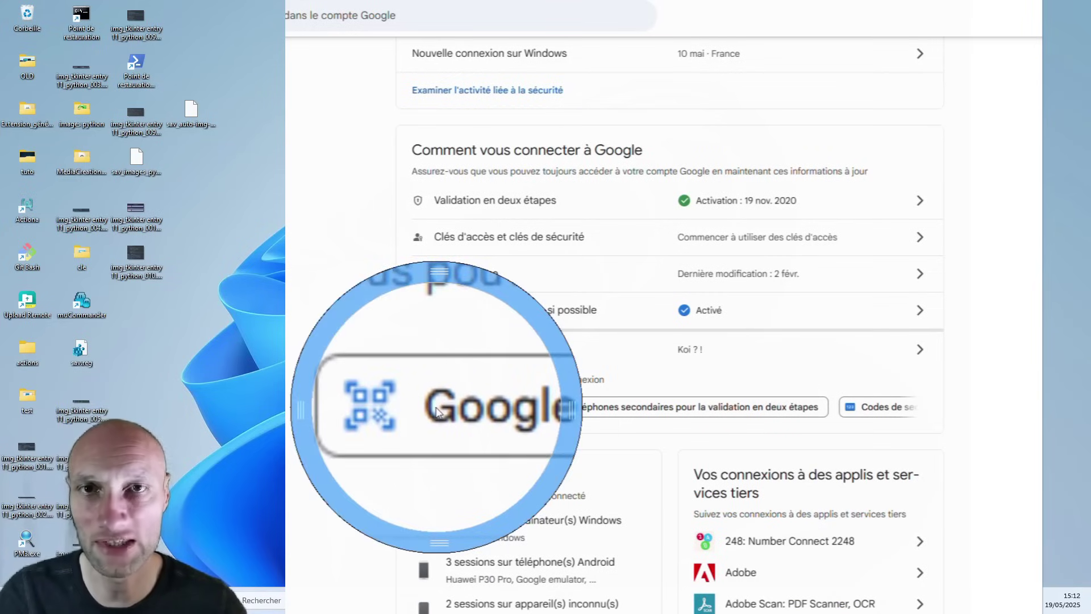
key("super+Escape")
left_click(437, 406)
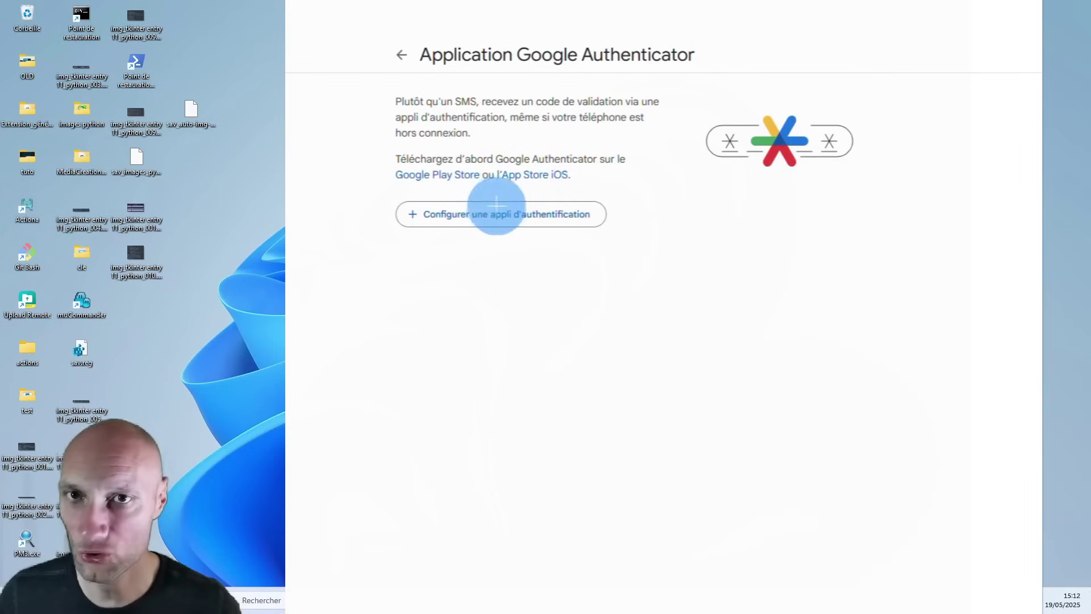
key("super+plus")
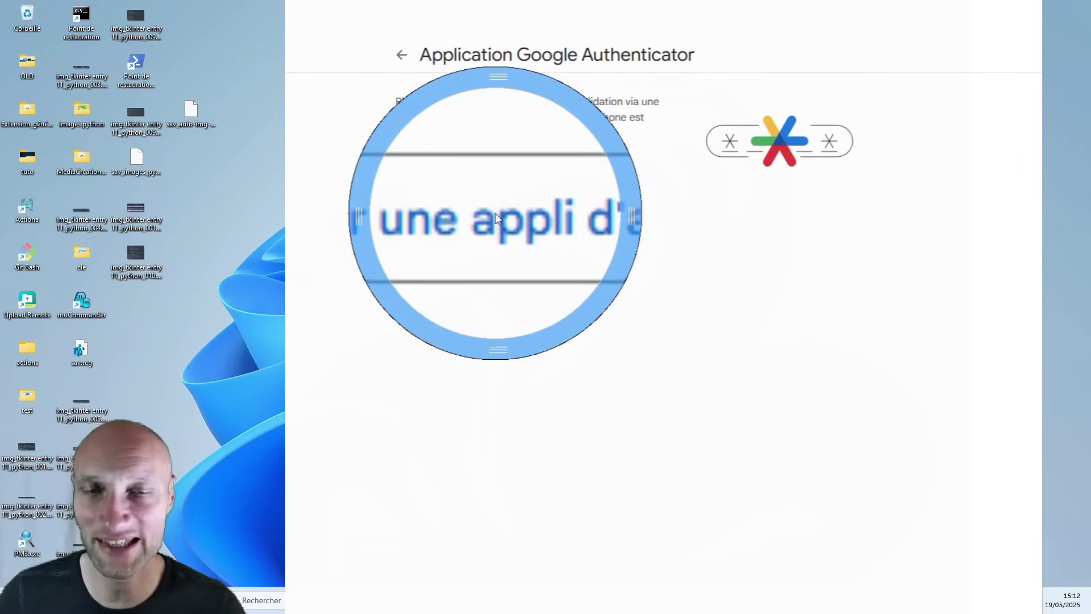
key("super+Escape")
left_click(499, 214)
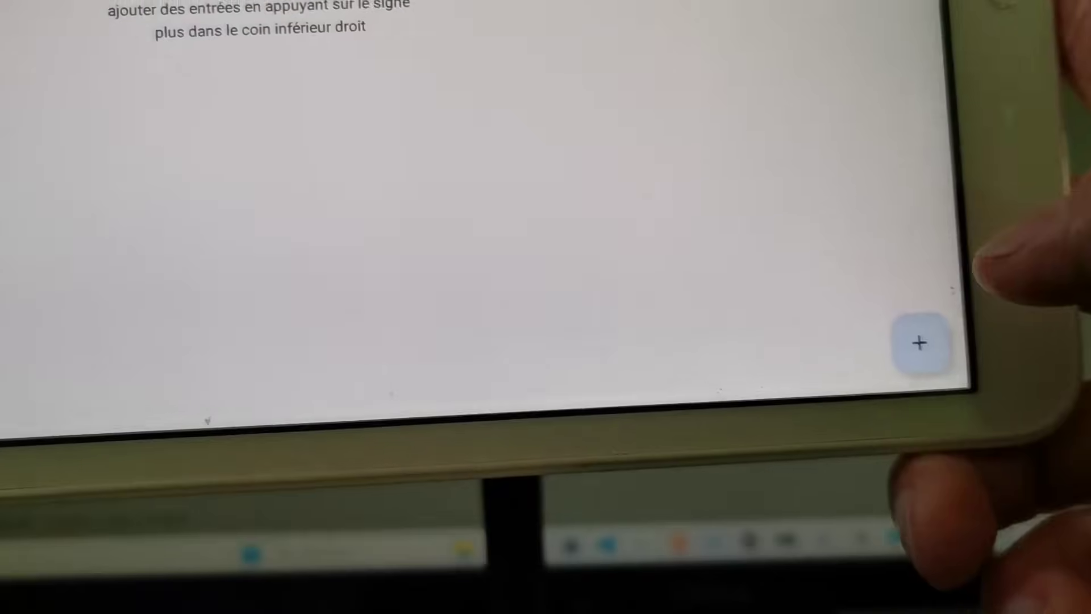
Switch to the authenticator app on the tablet and add a new entry using the "Scanner code QR" option.
left_click(919, 342)
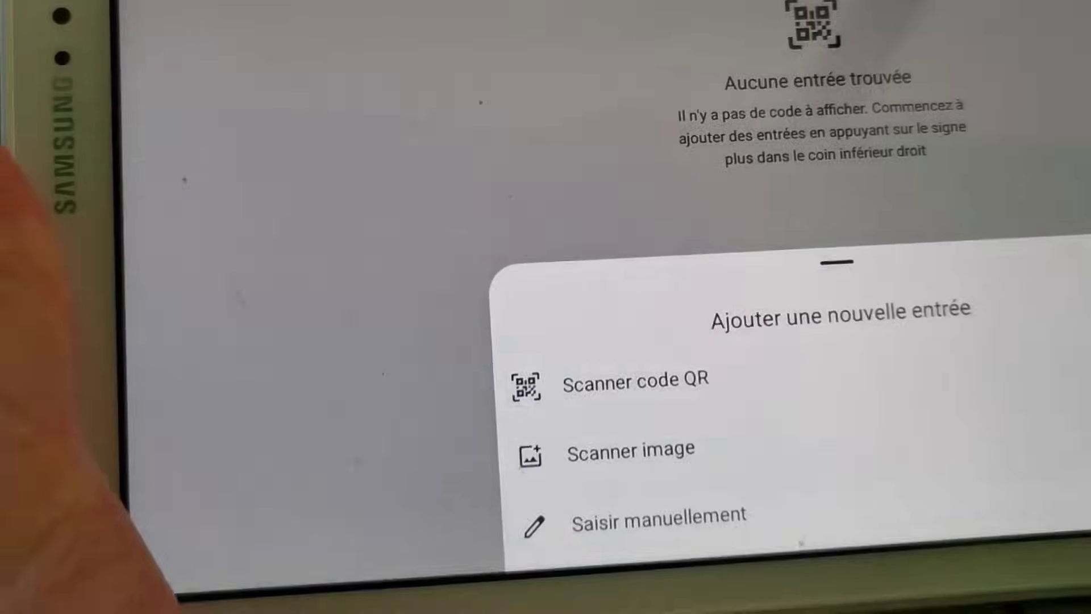
left_click(739, 384)
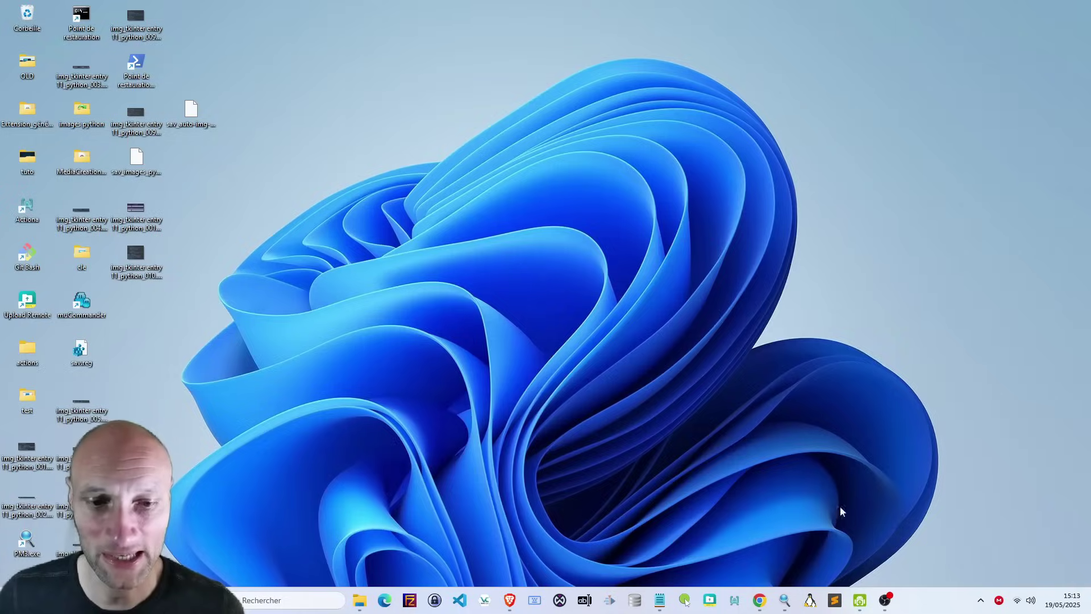
Return to Chrome and review the Authenticator entry under "Secondes étapes" on the "Validation en deux étapes" page.
left_click(760, 601)
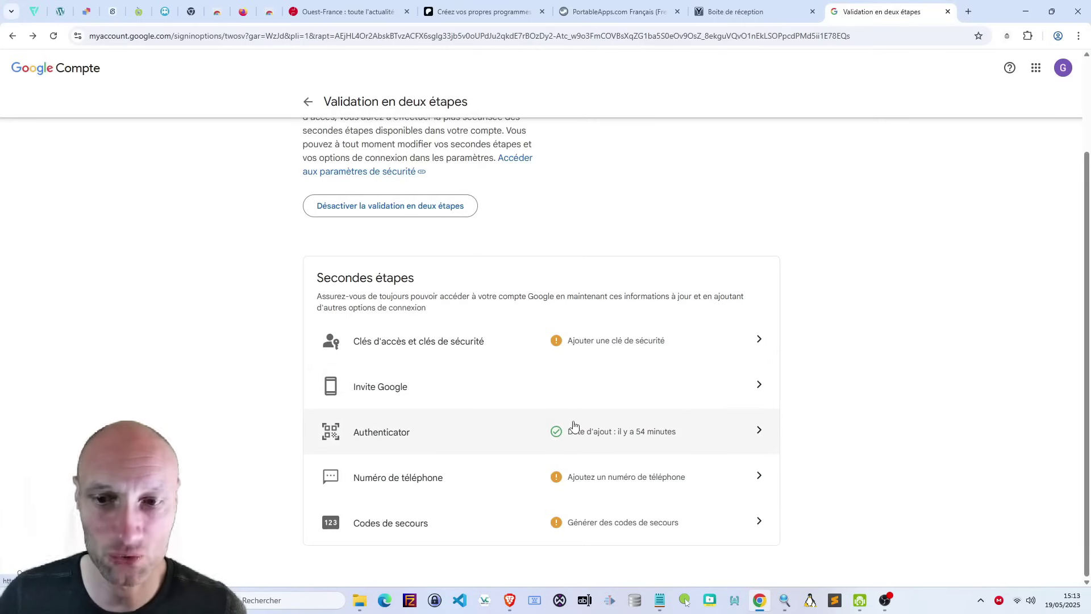
scroll(580, 437, "up", 2)
scroll(583, 437, "down", 1)
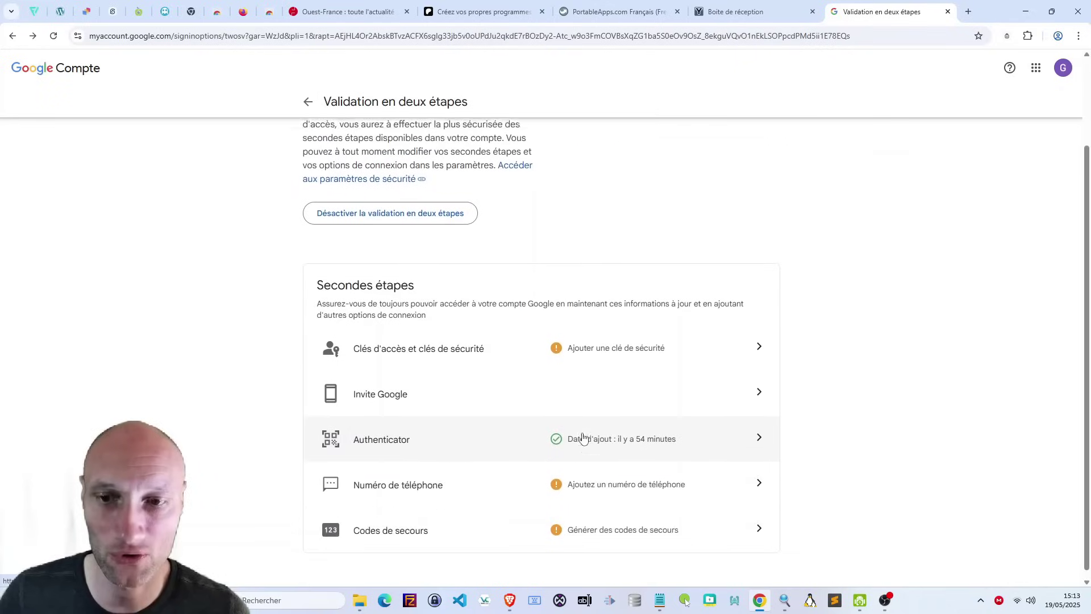